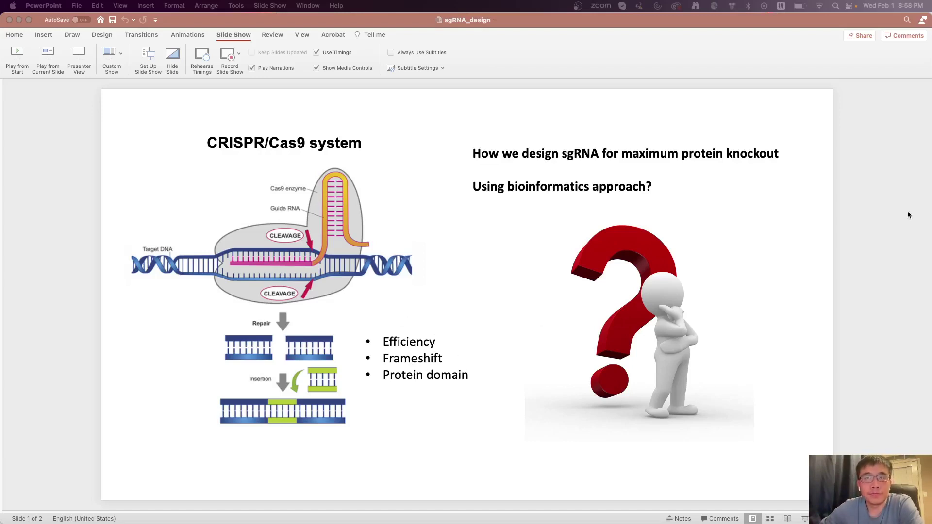
# Step: Advance to slide 2, the GuidePro overview, and start editing its GuidePro web app link
pyautogui.click(793, 235)
pyautogui.press('Down')
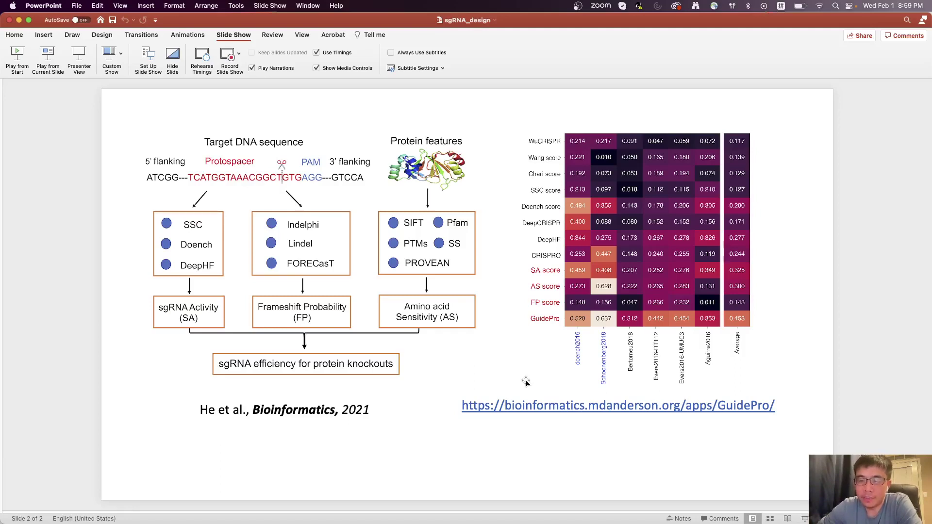
pyautogui.click(548, 405)
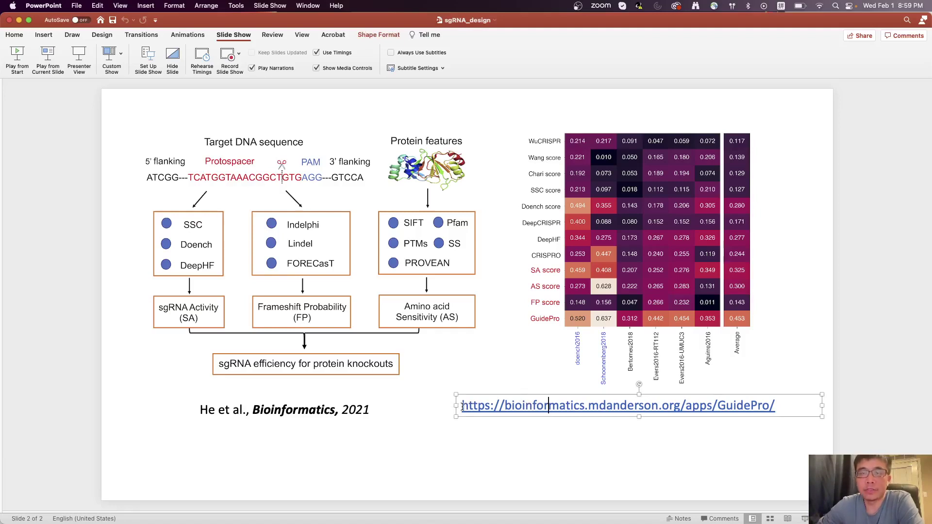
pyautogui.moveTo(463, 407); pyautogui.dragTo(783, 406)
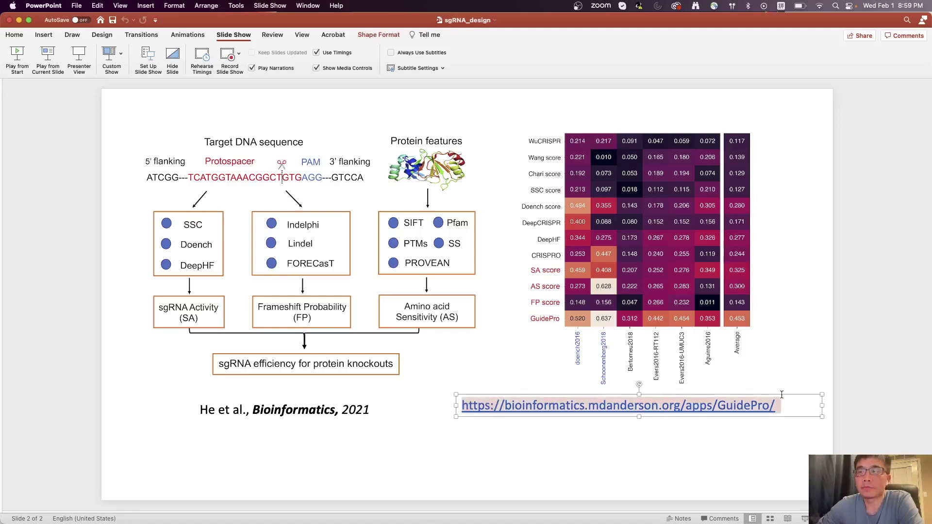
pyautogui.rightClick(742, 401)
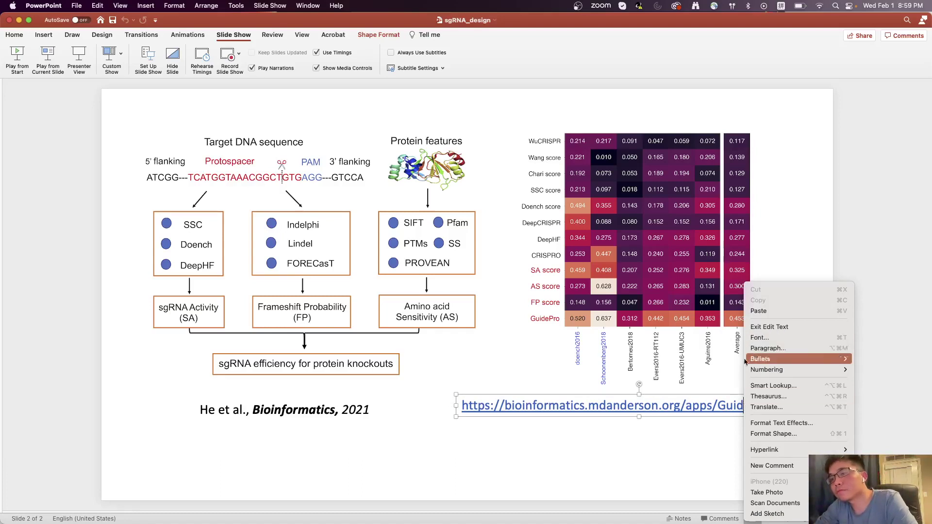
pyautogui.click(711, 405)
pyautogui.tripleClick(714, 407)
pyautogui.click(715, 408)
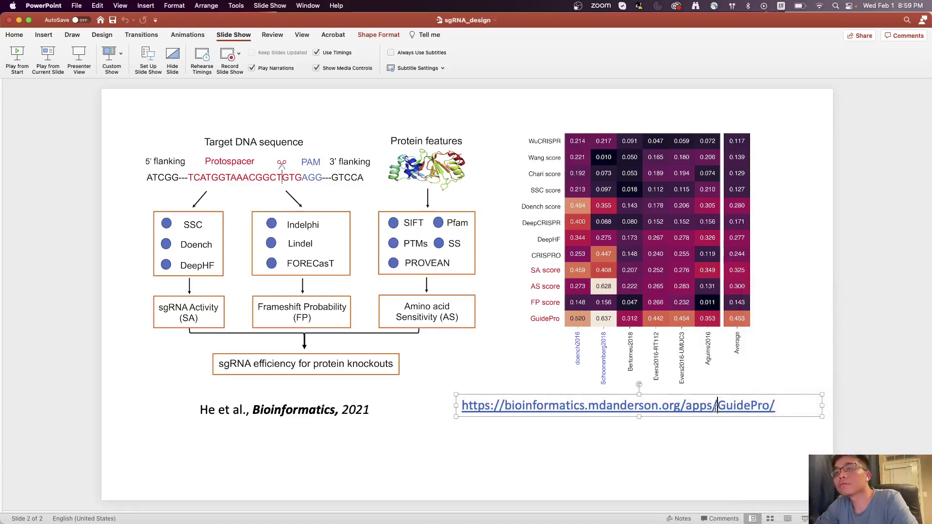
pyautogui.doubleClick(715, 409)
pyautogui.rightClick(715, 409)
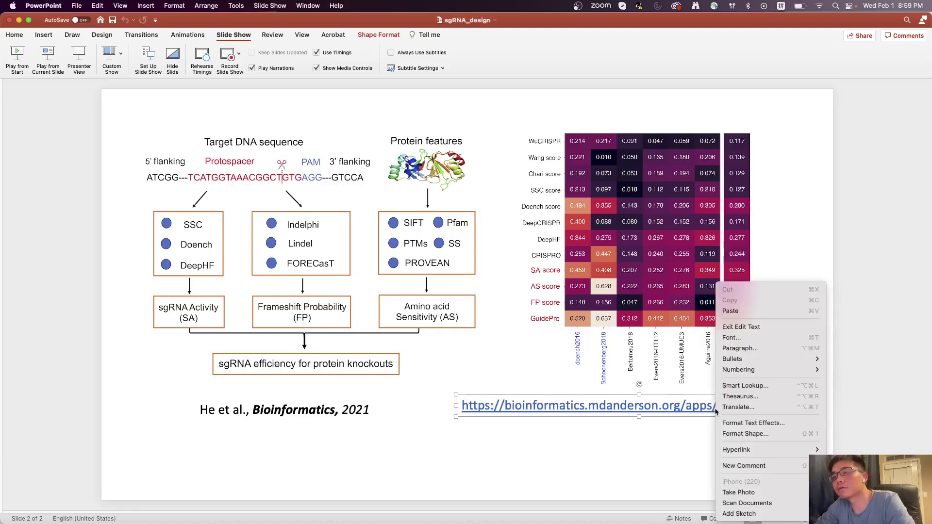
pyautogui.moveTo(746, 452)
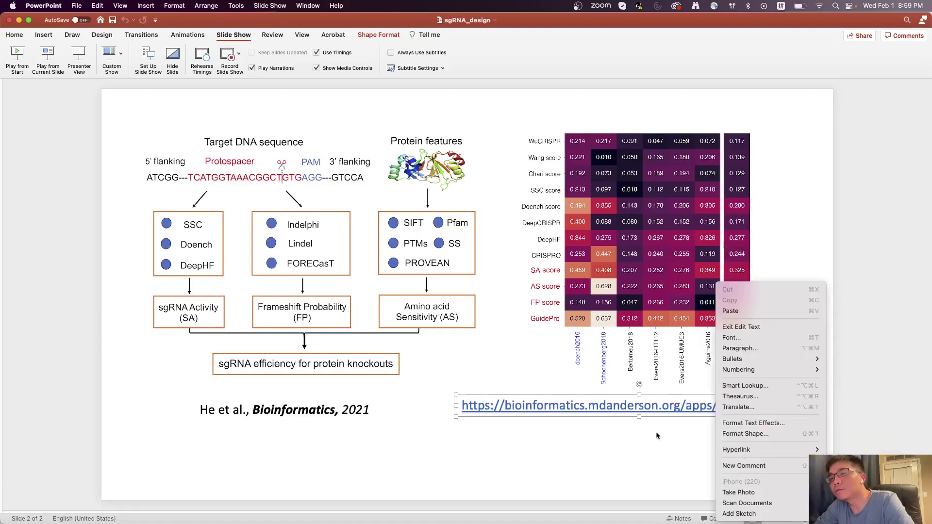
pyautogui.click(467, 409)
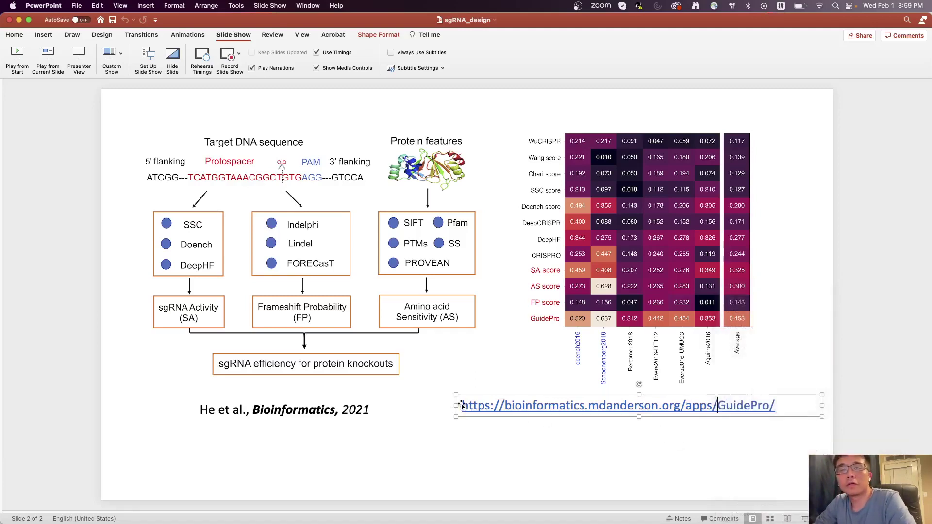
pyautogui.moveTo(461, 406); pyautogui.dragTo(781, 381)
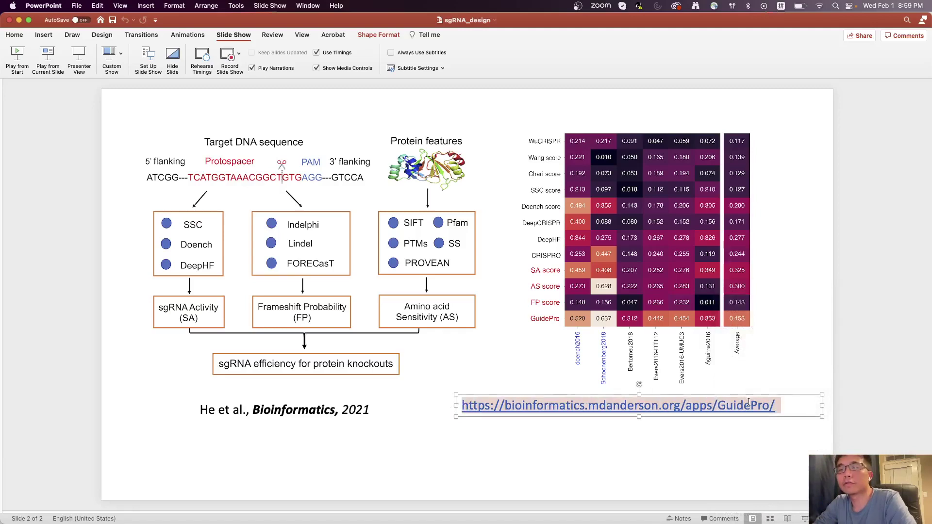
pyautogui.rightClick(749, 403)
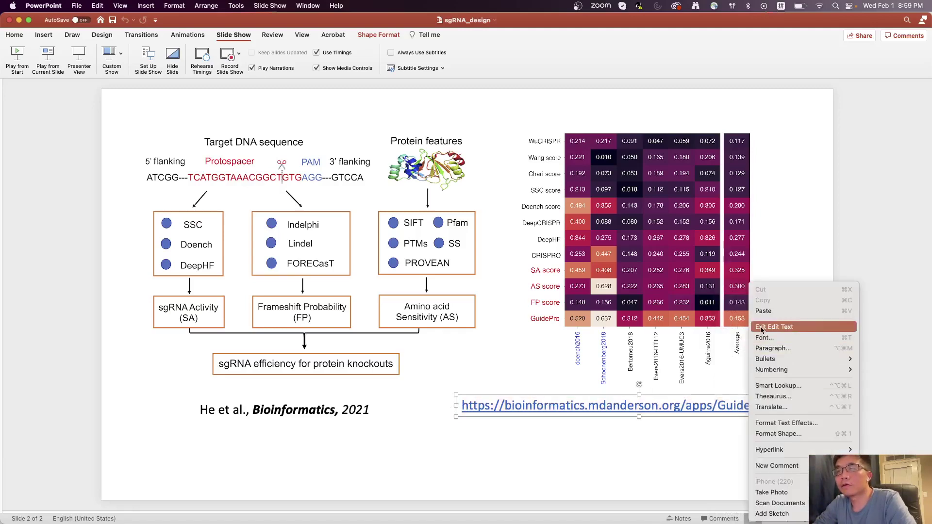
pyautogui.click(700, 402)
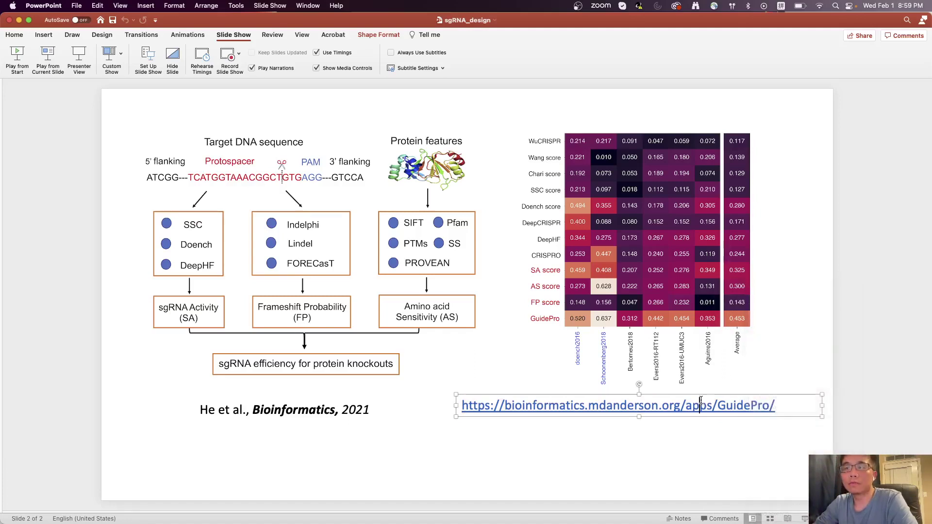
pyautogui.moveTo(834, 522)
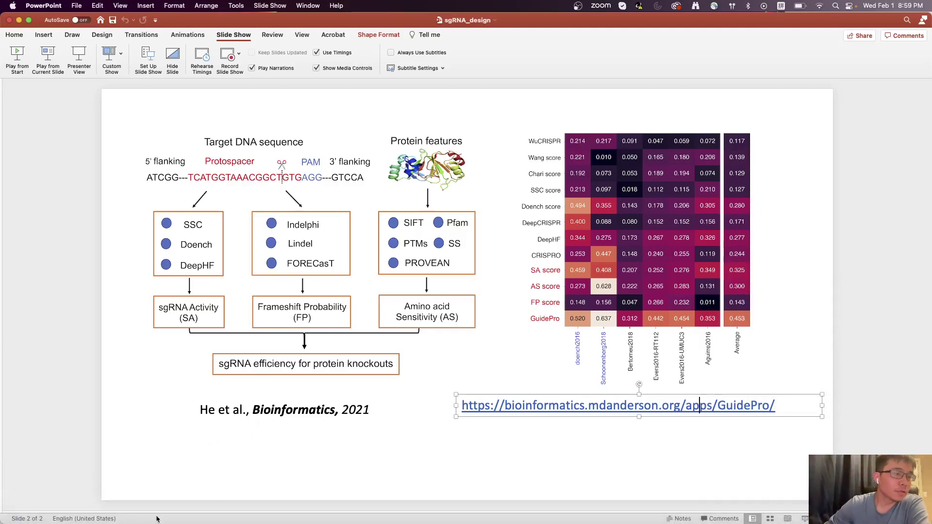
pyautogui.moveTo(39, 522)
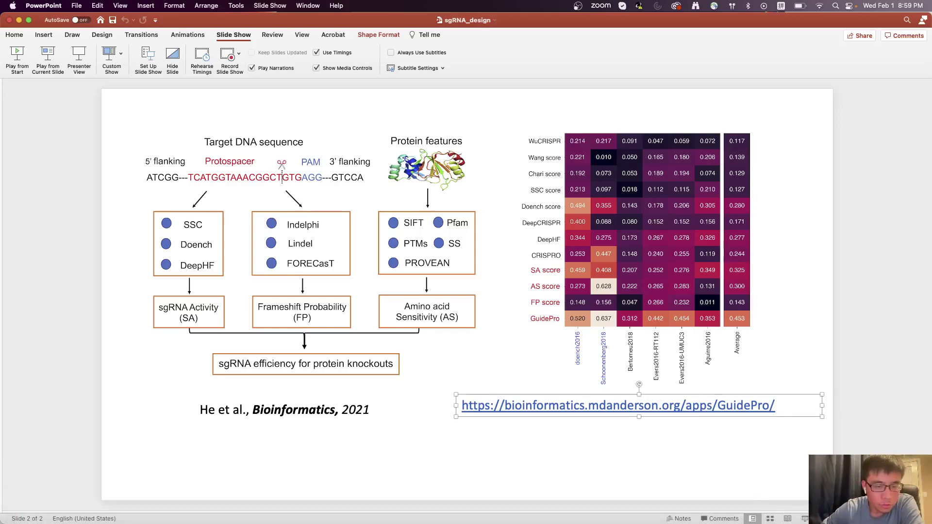
pyautogui.press('super+Tab')
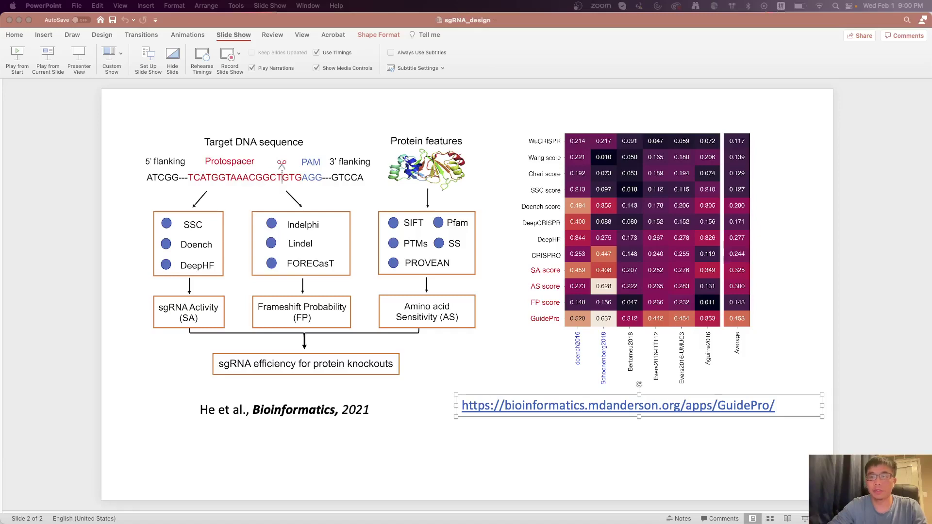
# Step: Bring the GuidePro page forward in a larger, un-maximized Chrome window and go to sgRNA Selection
pyautogui.click(616, 406)
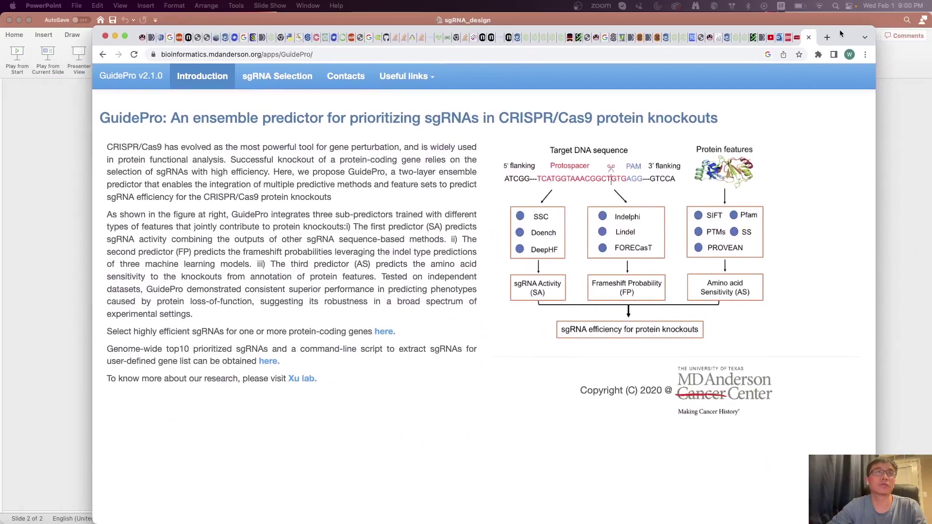
pyautogui.doubleClick(840, 29)
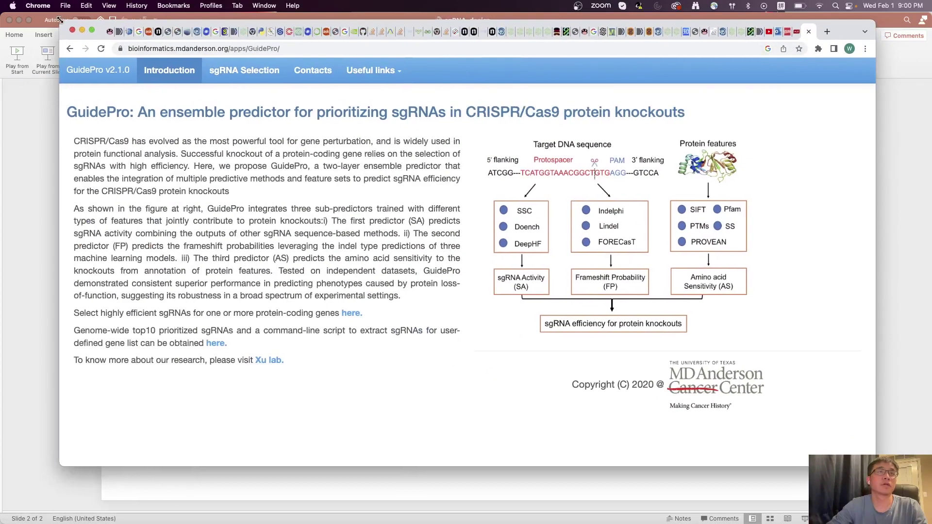
pyautogui.moveTo(176, 26); pyautogui.dragTo(59, 21)
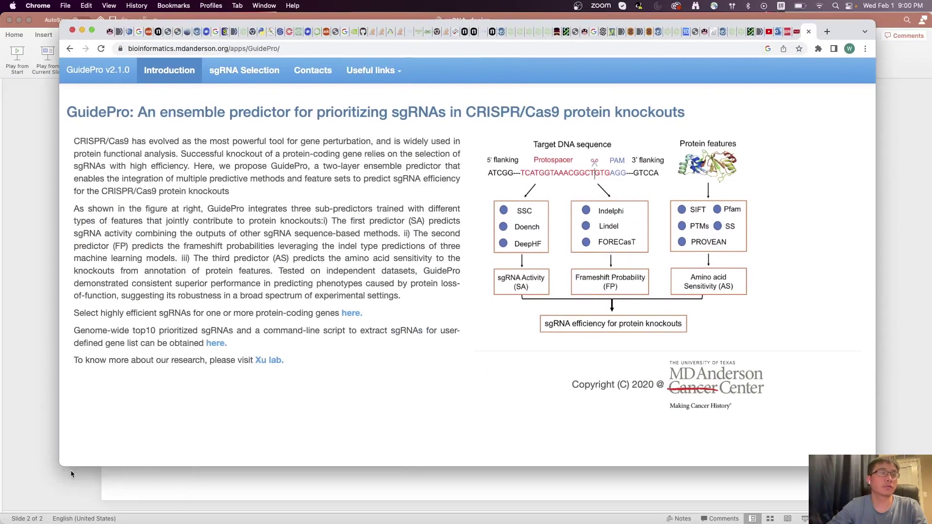
pyautogui.moveTo(59, 462); pyautogui.dragTo(54, 495)
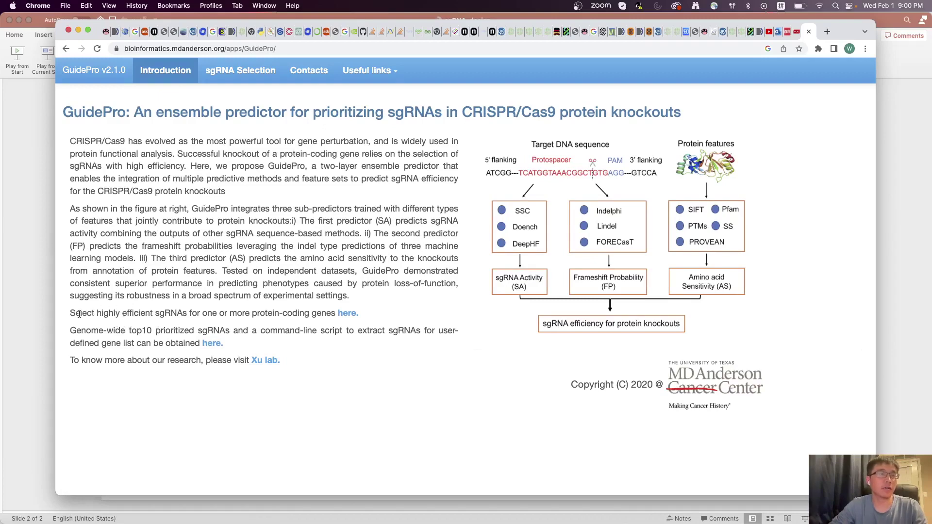
pyautogui.click(351, 314)
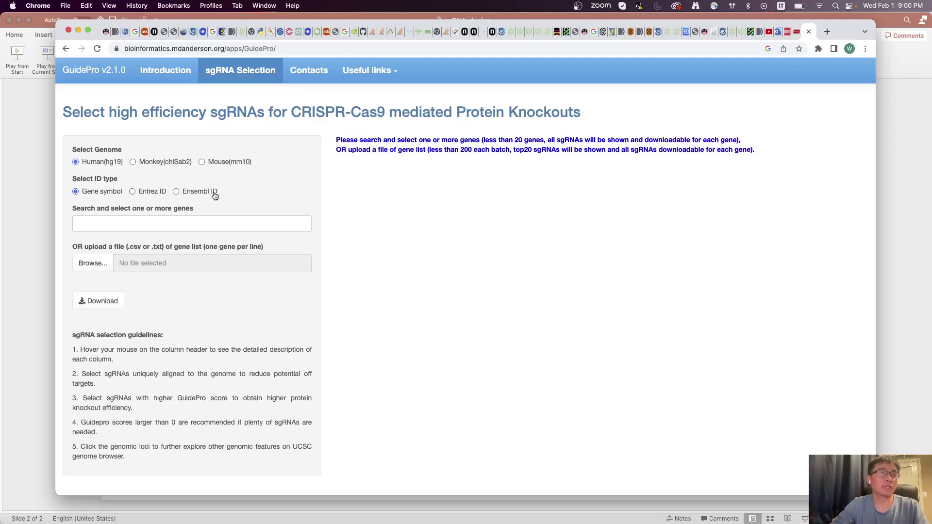
# Step: Pick A1BG from the gene search dropdown to list its 344 ranked sgRNAs
pyautogui.click(116, 224)
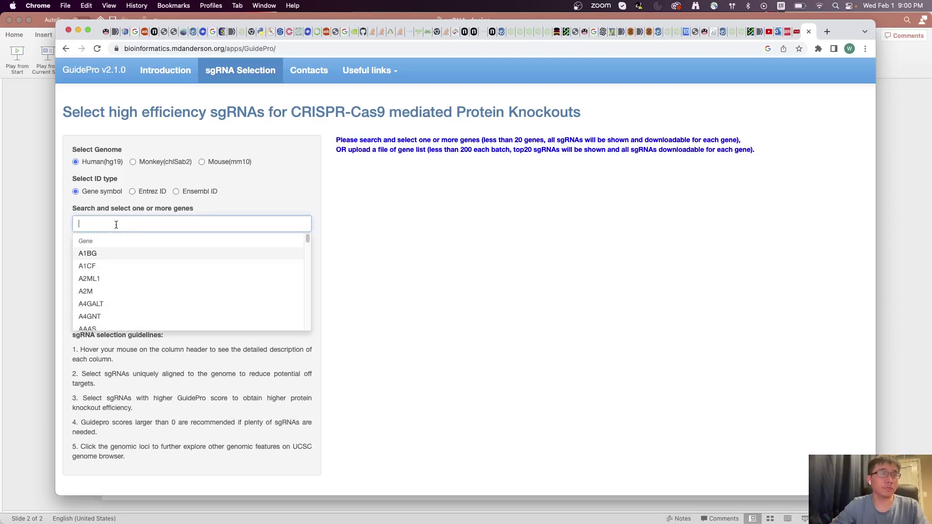
pyautogui.click(112, 256)
# Step: Read the SA, AS and FS score descriptions, then open the top sgRNA's chr19 locus in UCSC
pyautogui.click(251, 197)
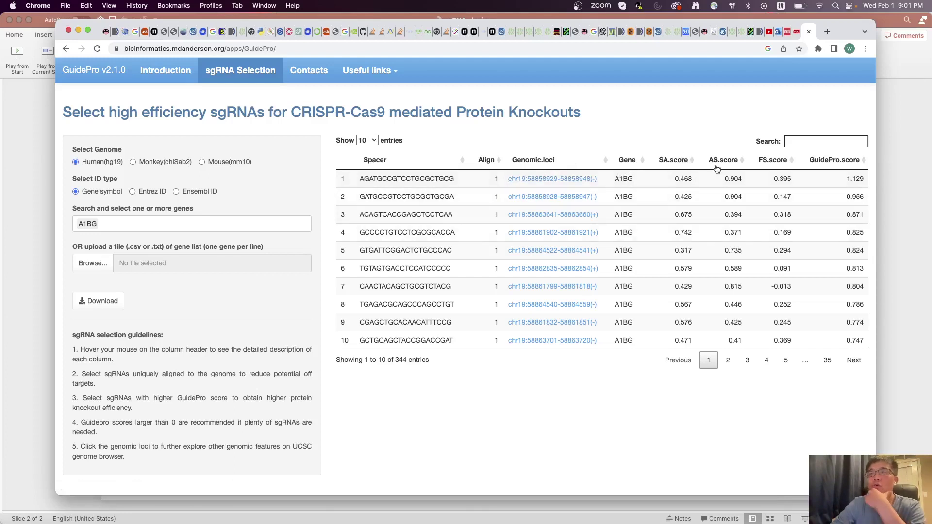
pyautogui.moveTo(667, 163)
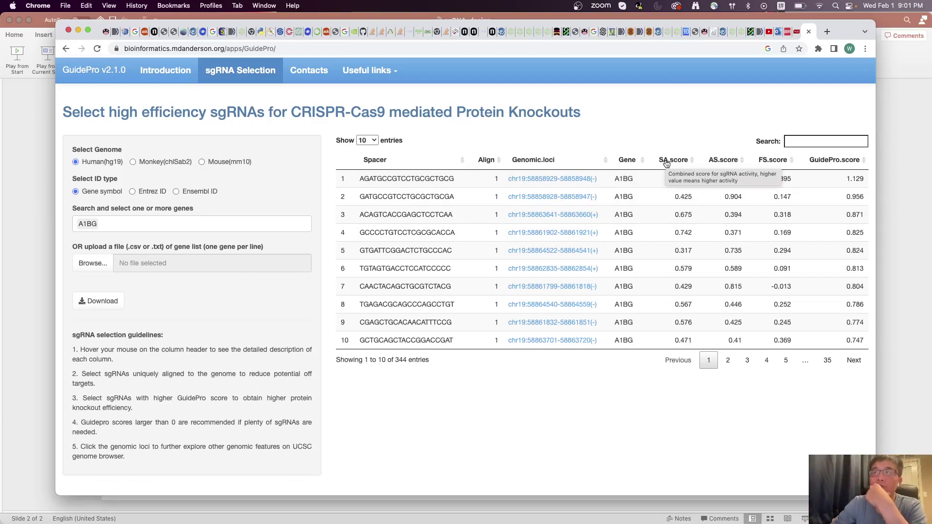
pyautogui.moveTo(722, 164)
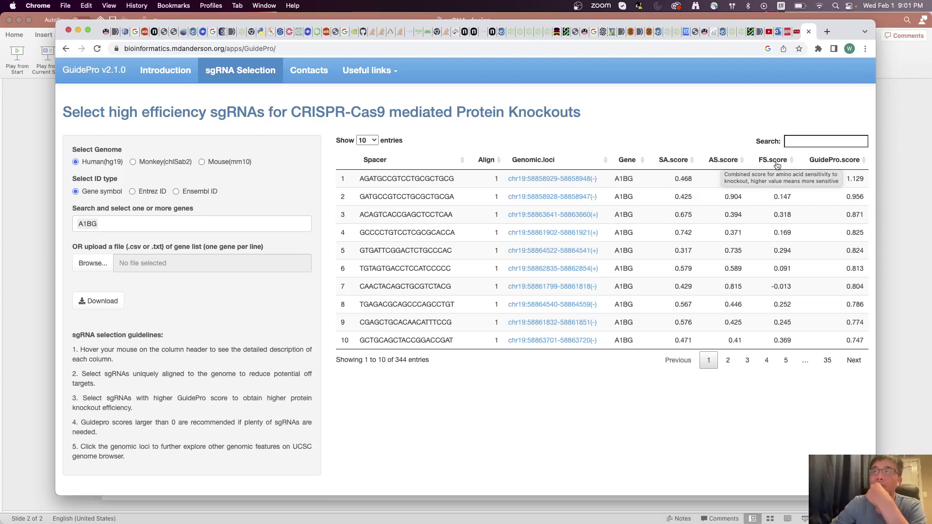
pyautogui.moveTo(776, 164)
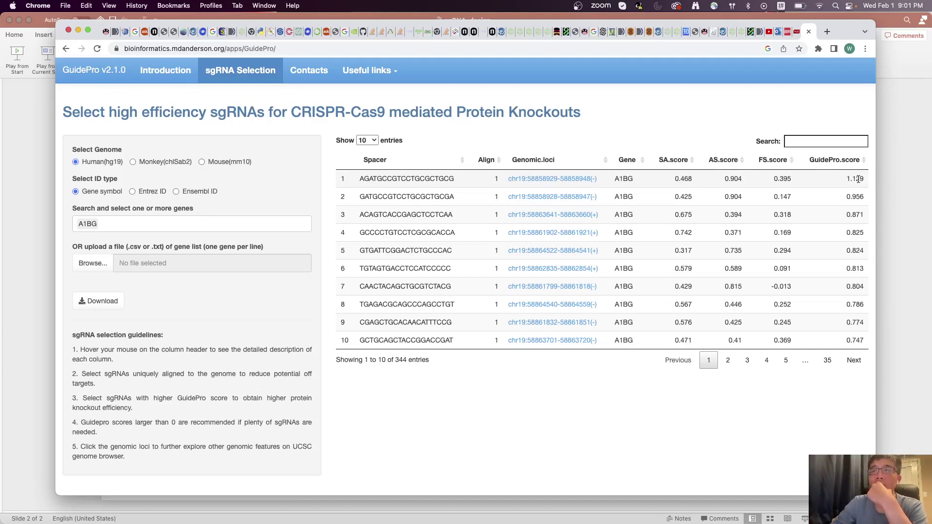
pyautogui.click(558, 179)
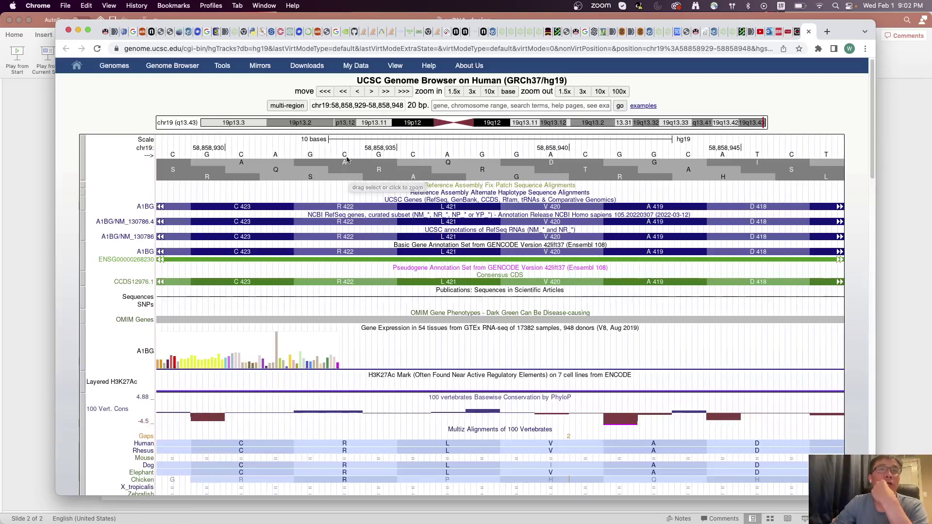
pyautogui.click(583, 92)
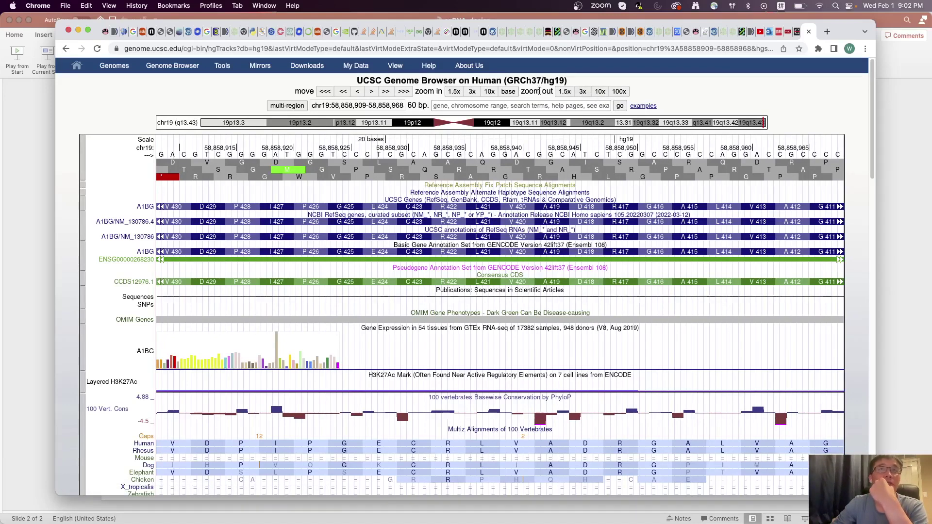
# Step: Zoom in to chr19:58,858,933-58,858,945, check A1BG's exon 7, then close the genome browser
pyautogui.click(471, 93)
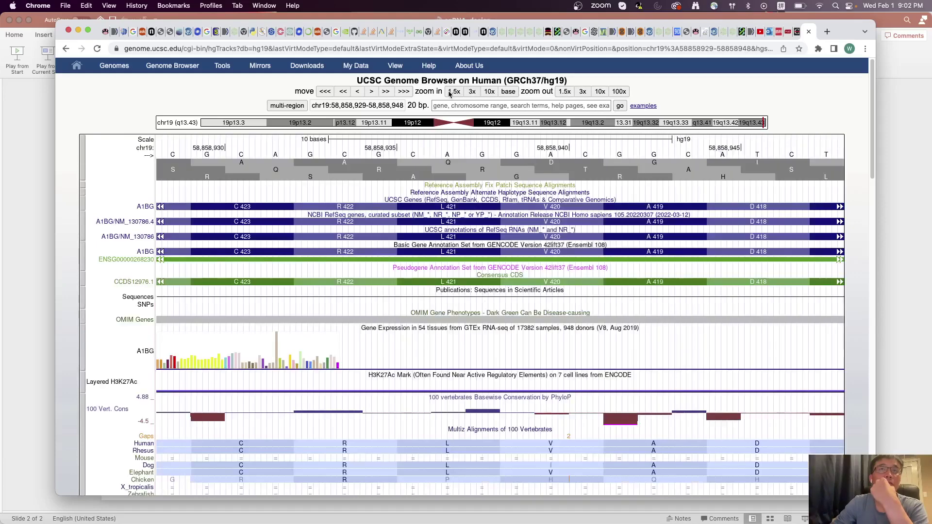
pyautogui.click(451, 93)
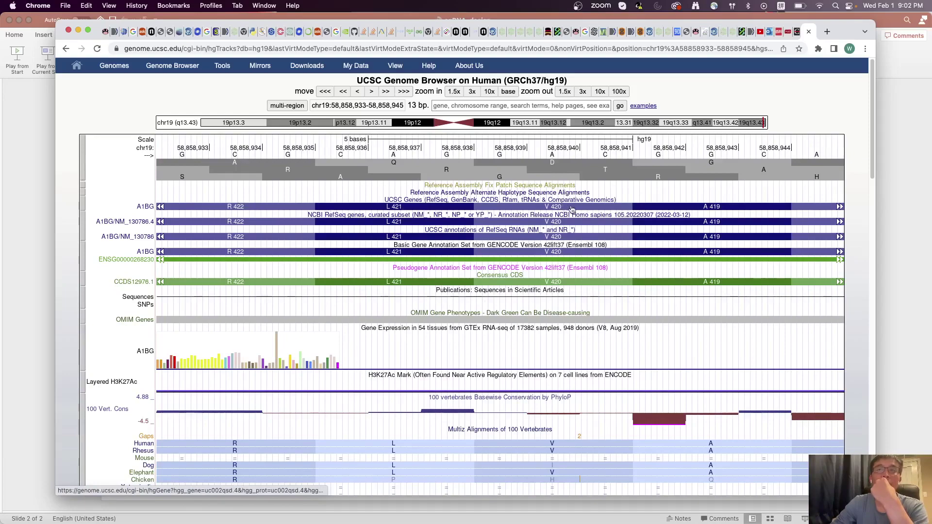
pyautogui.moveTo(599, 210)
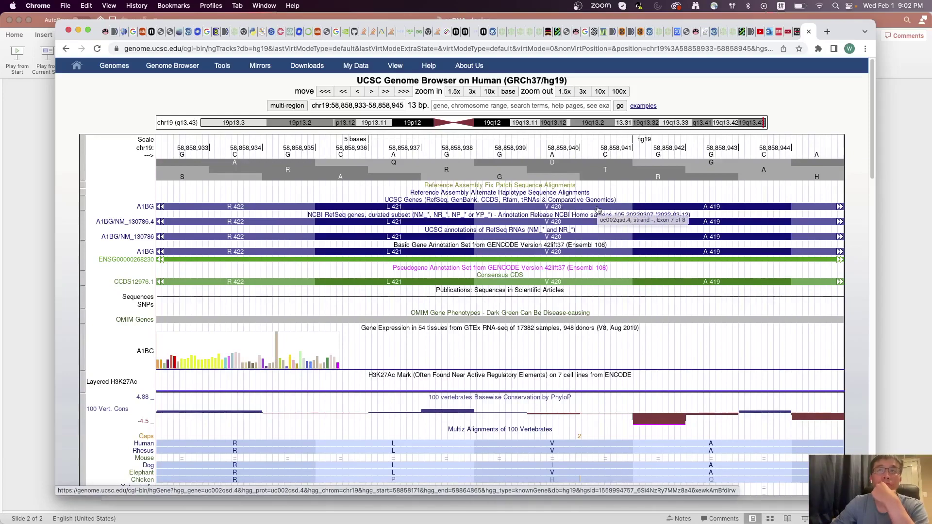
pyautogui.scroll(-8, 598, 209)
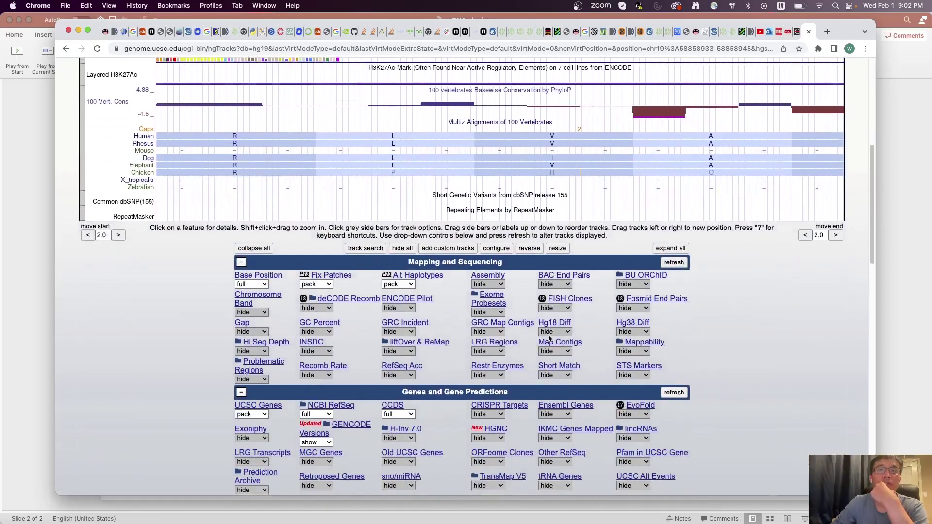
pyautogui.scroll(8, 549, 339)
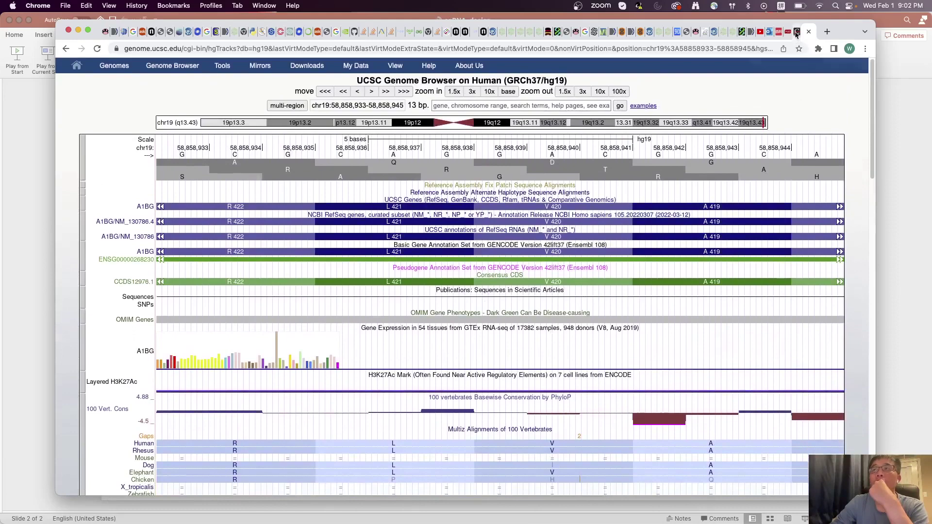
pyautogui.click(808, 32)
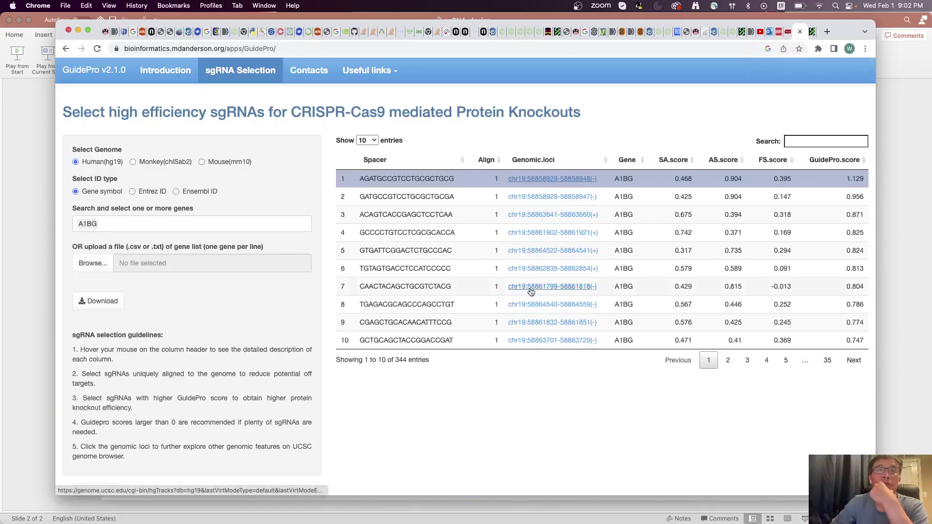
# Step: Show GuidePro's Introduction page and follow its link to the genome-wide sgRNA downloads on GitHub
pyautogui.click(164, 71)
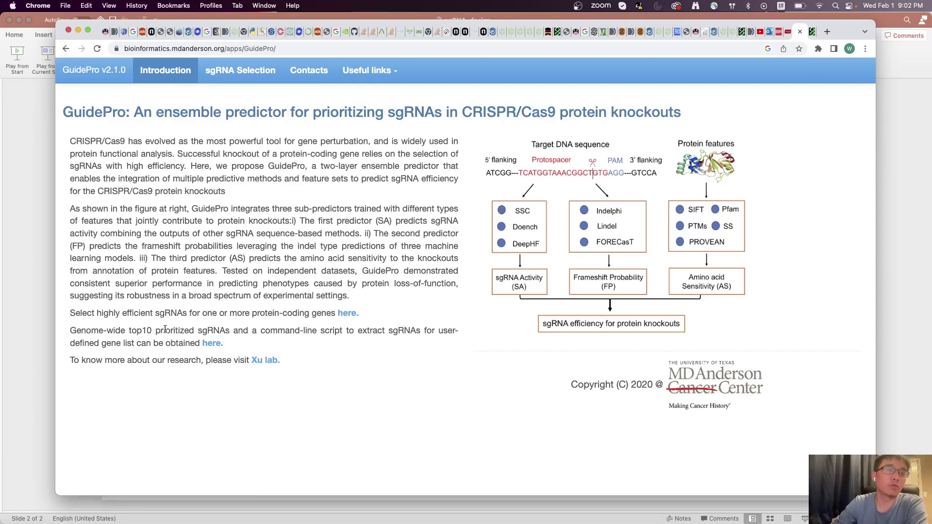
pyautogui.click(210, 345)
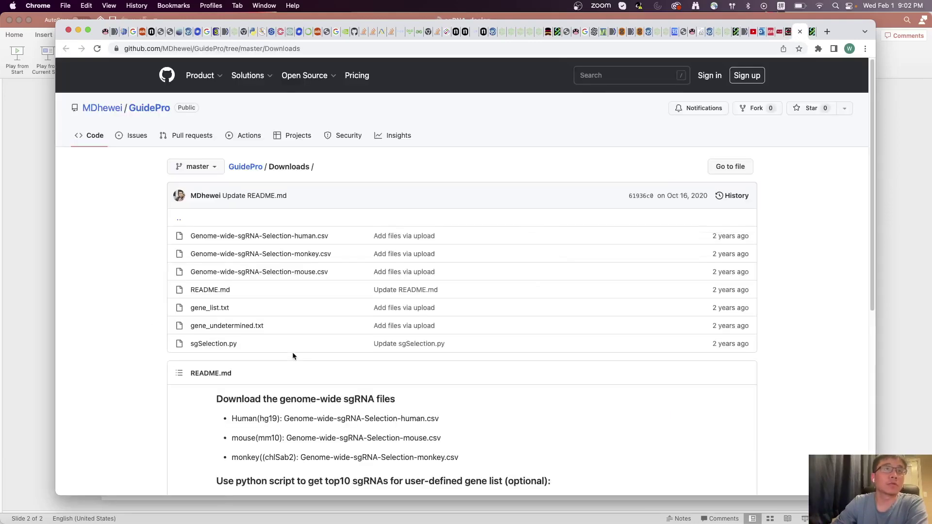
# Step: Scroll through the Downloads README's per-species sgSelection.py commands and back up to the file list
pyautogui.scroll(-2, 131, 315)
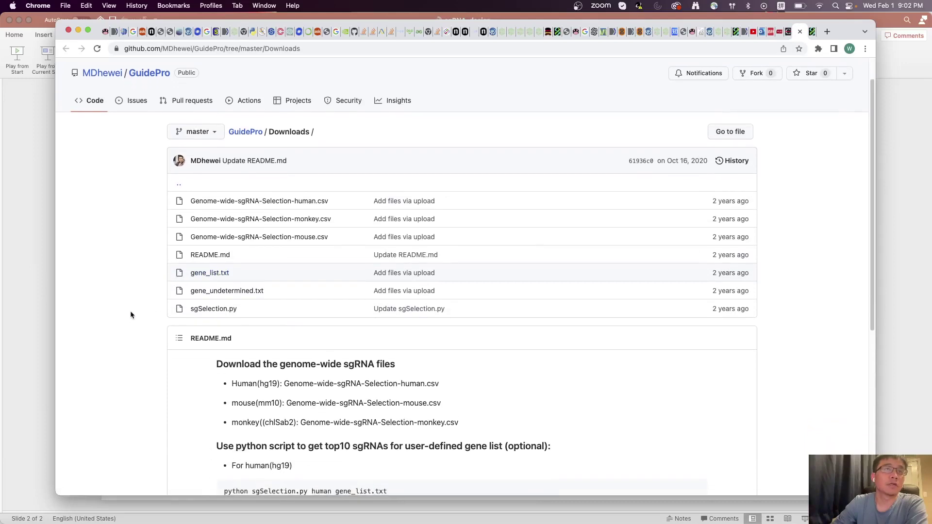
pyautogui.scroll(-8, 130, 314)
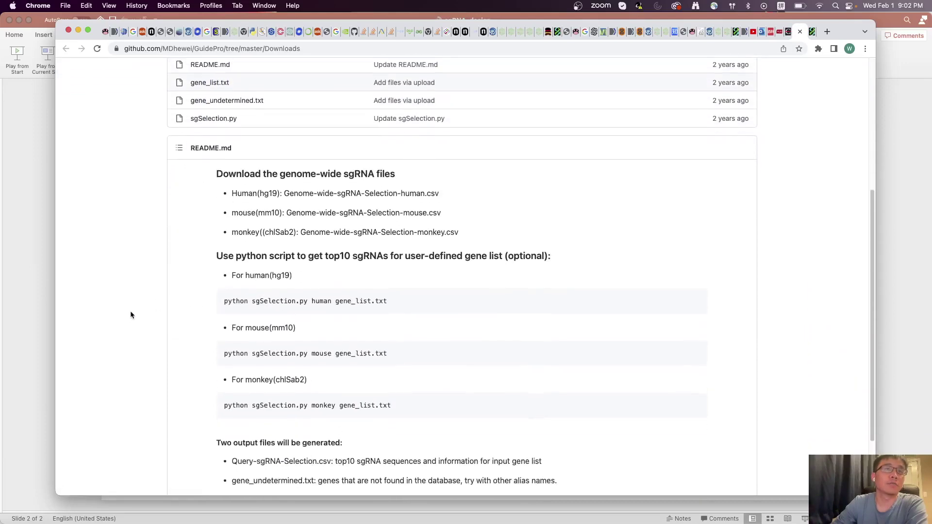
pyautogui.scroll(9, 130, 314)
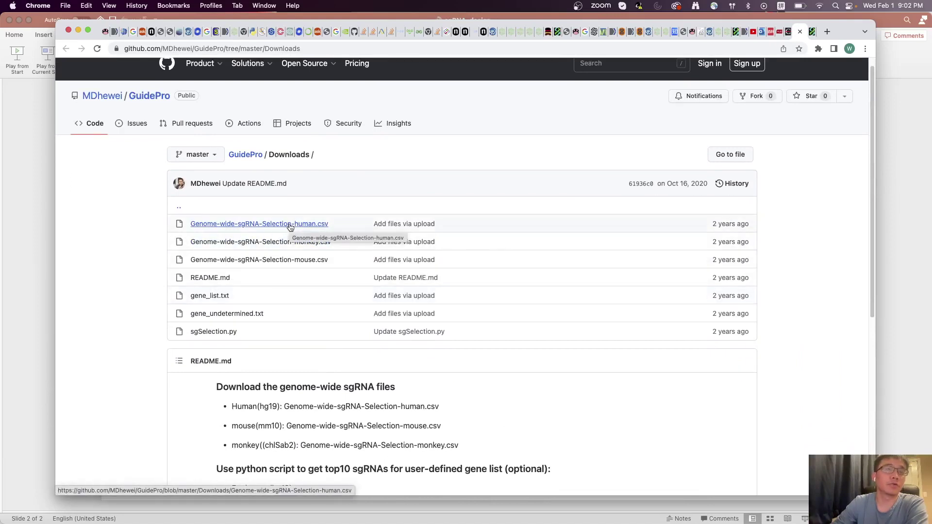
pyautogui.scroll(-11, 144, 307)
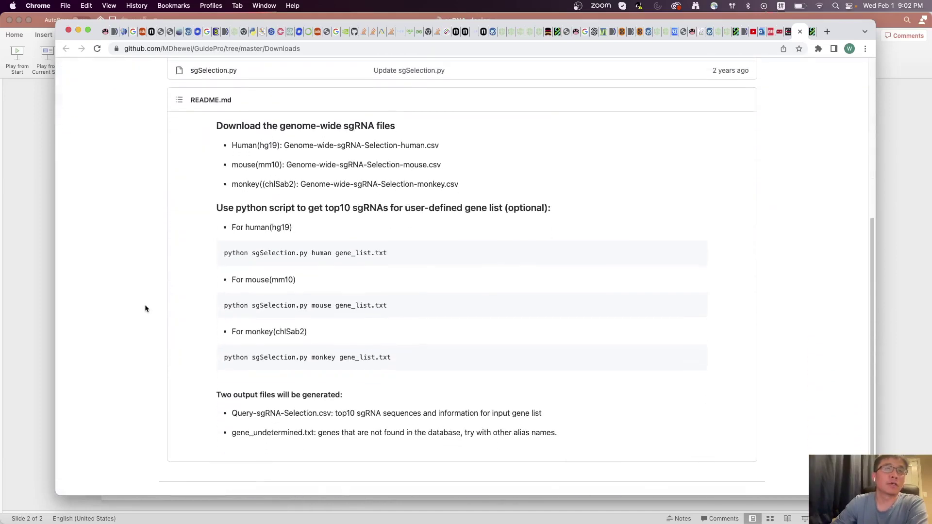
pyautogui.scroll(1, 145, 309)
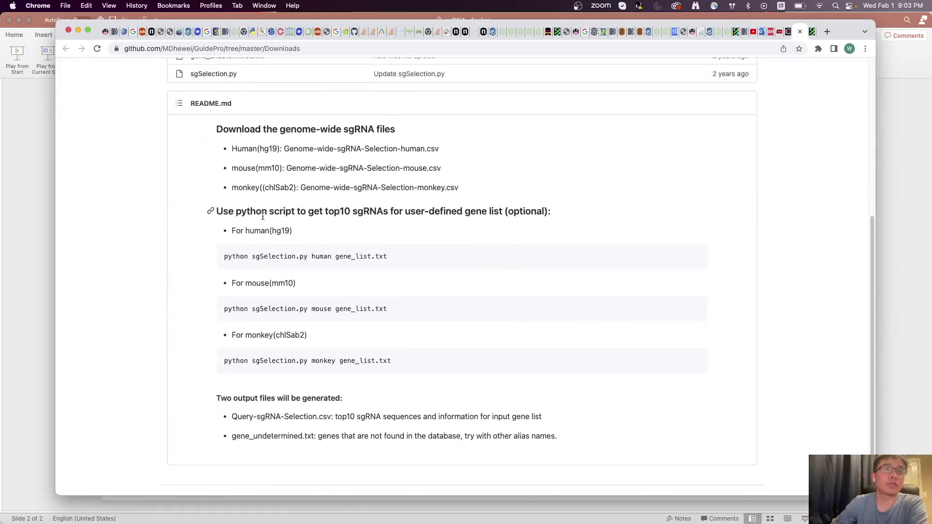
pyautogui.scroll(-1, 263, 216)
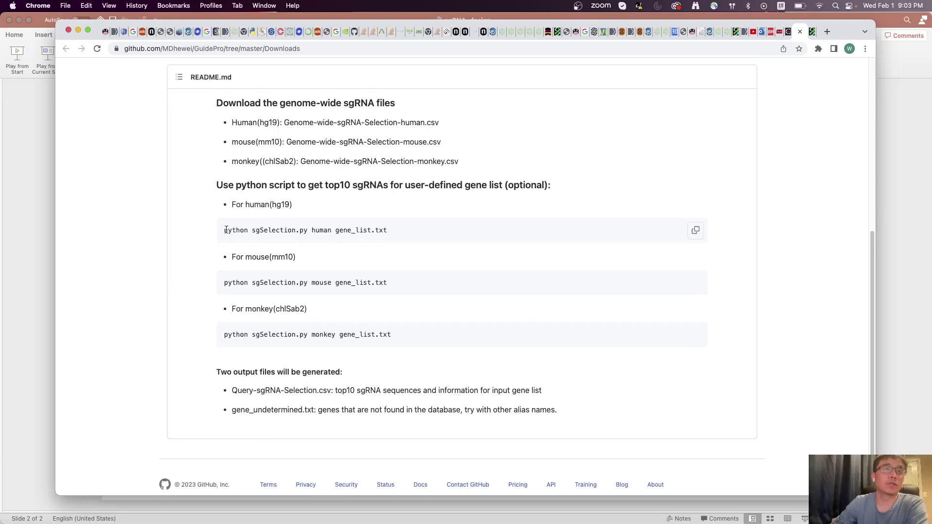
pyautogui.scroll(1, 253, 228)
pyautogui.scroll(6, 233, 277)
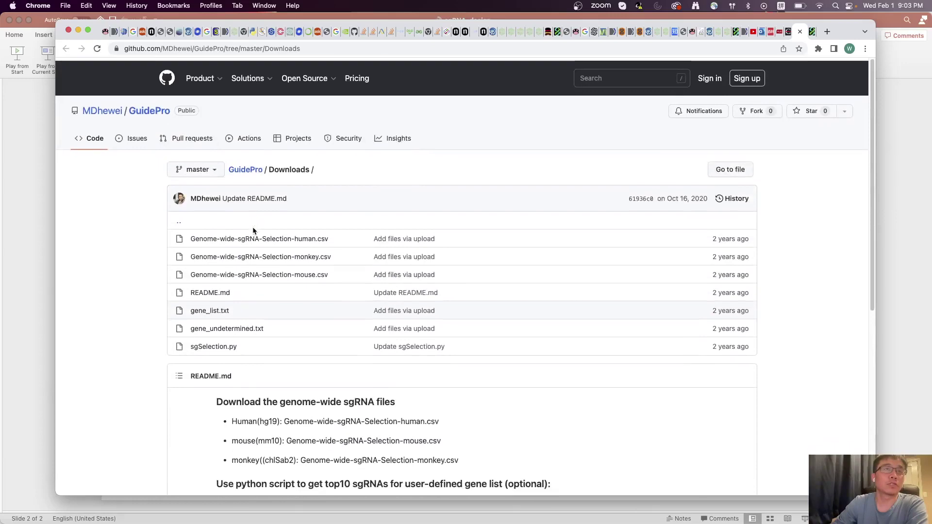
pyautogui.scroll(-5, 219, 326)
pyautogui.scroll(-4, 220, 326)
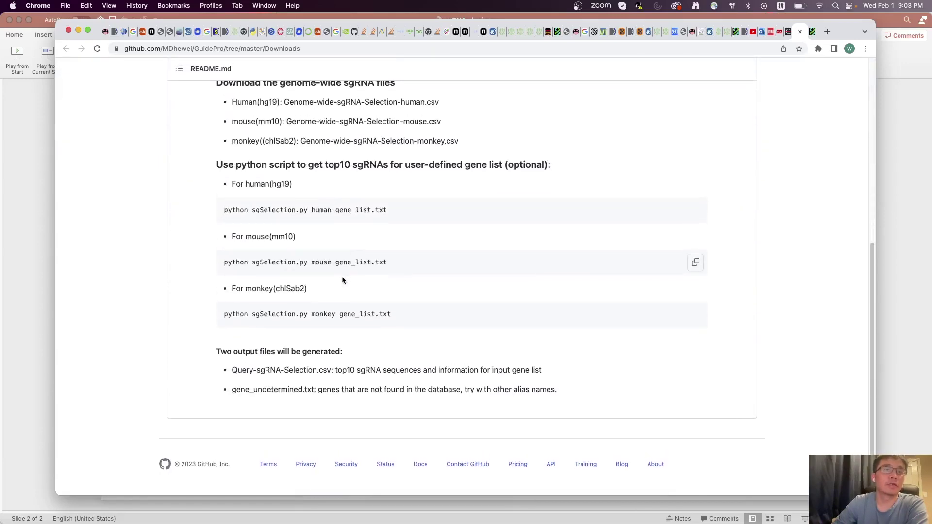
pyautogui.scroll(8, 387, 275)
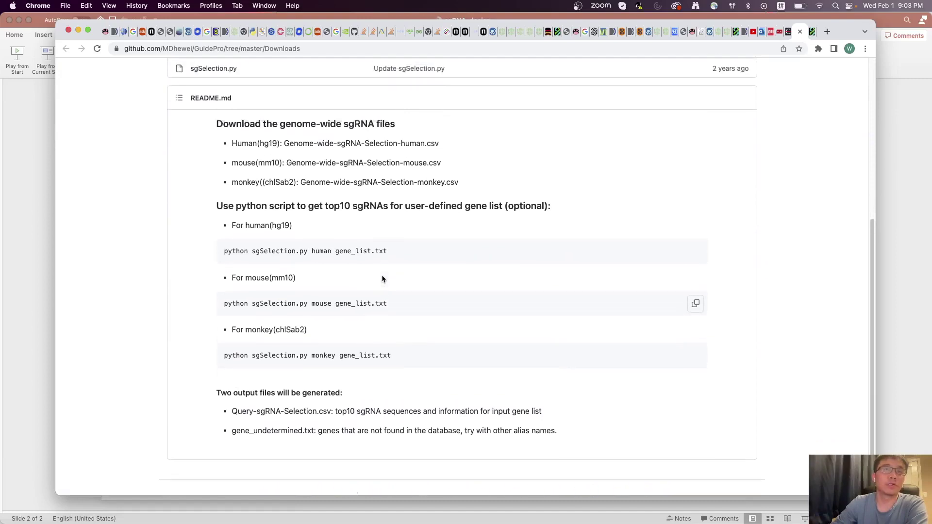